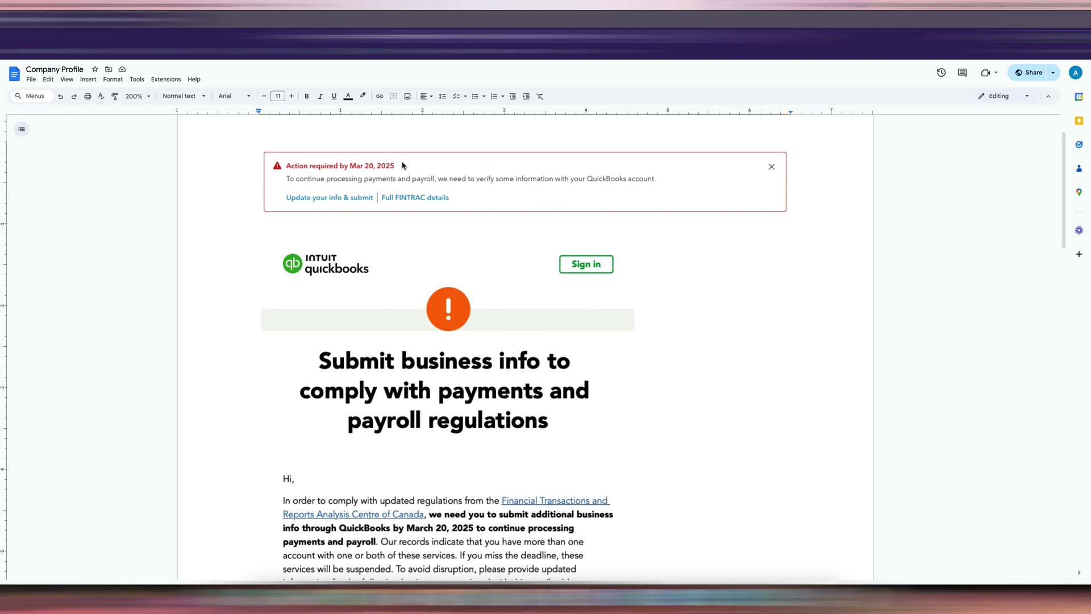
Scroll the Company Profile doc to the Ontario Business Registry link and open its web page.
scroll(398, 165, "down", 4)
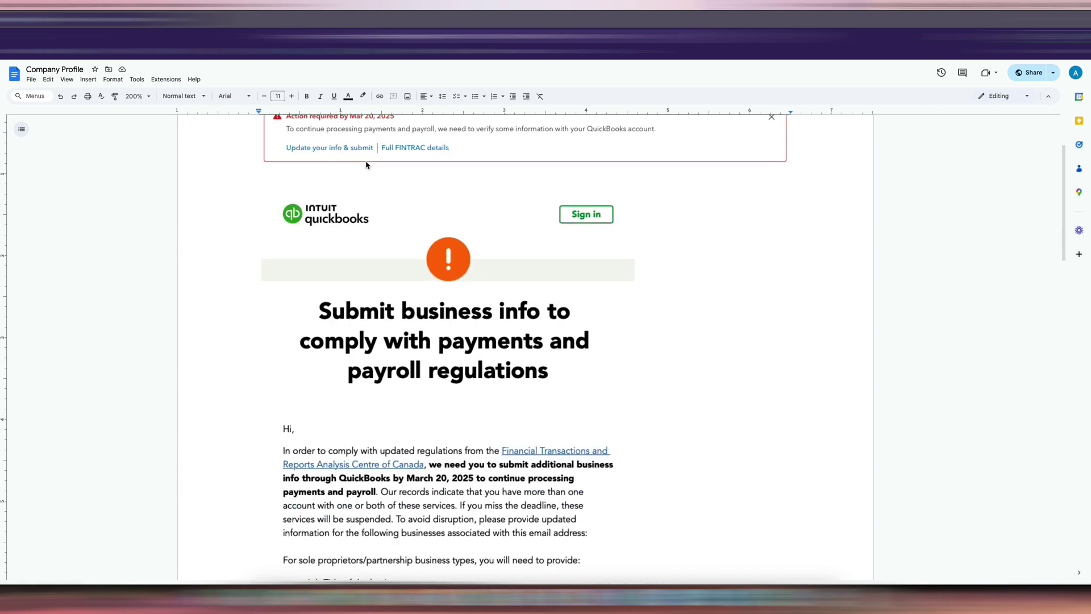
scroll(403, 318, "down", 1)
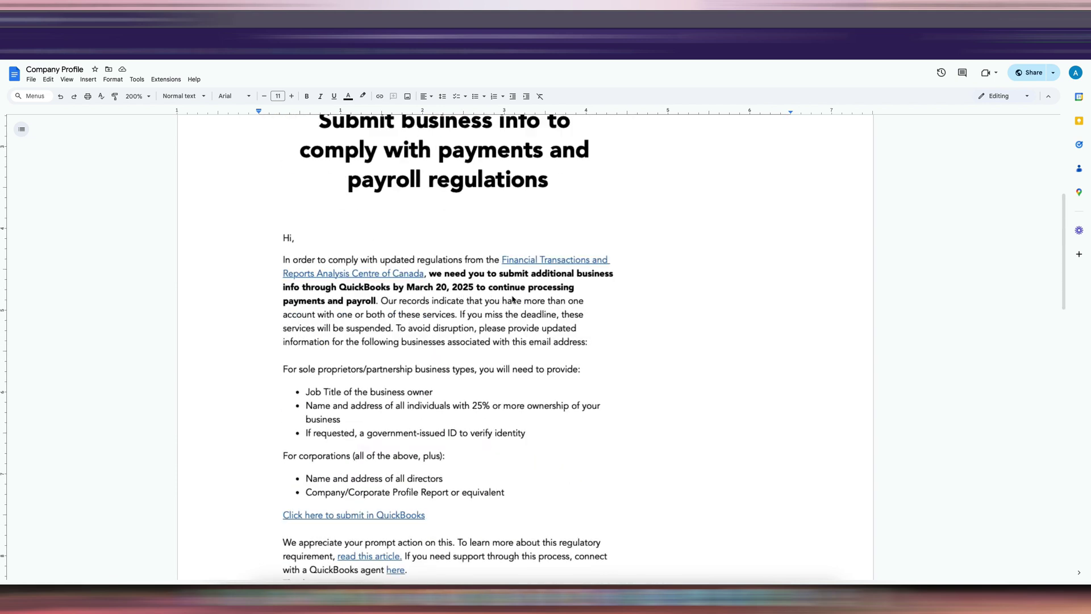
scroll(512, 299, "down", 1)
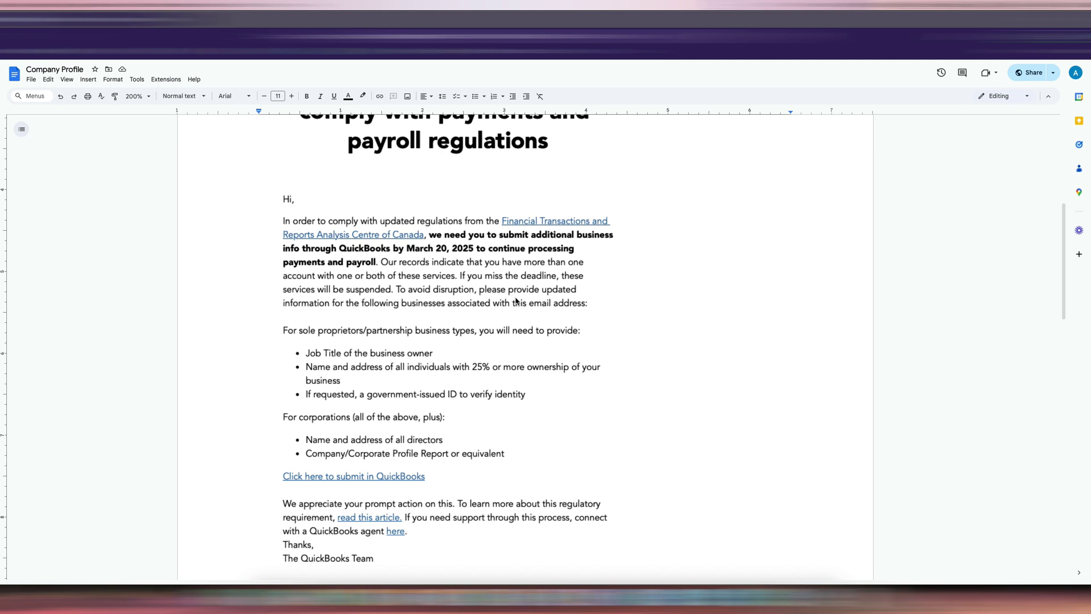
scroll(514, 300, "down", 3)
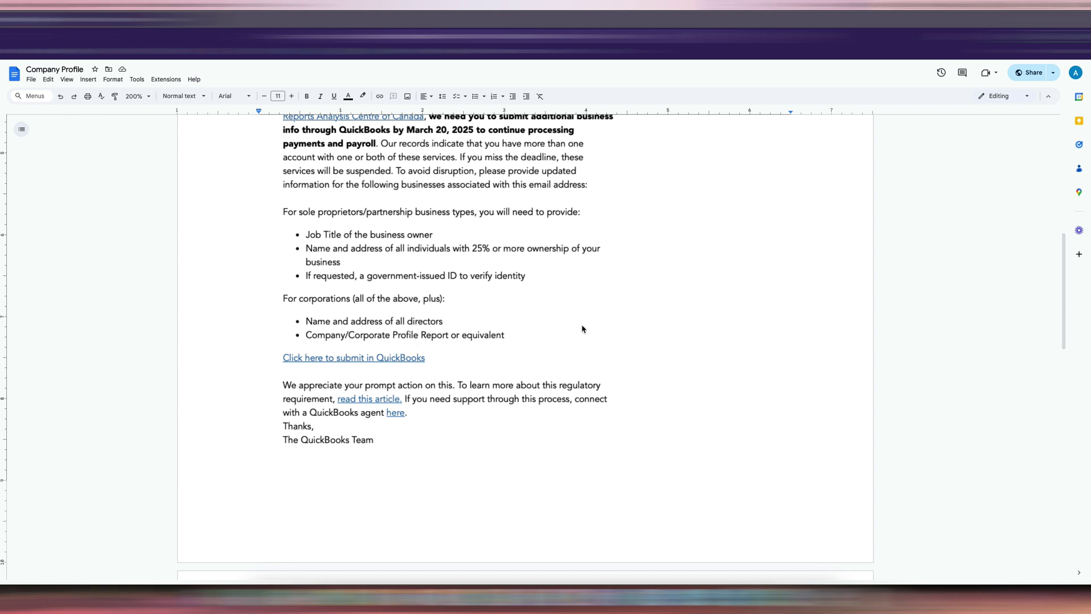
scroll(583, 328, "down", 8)
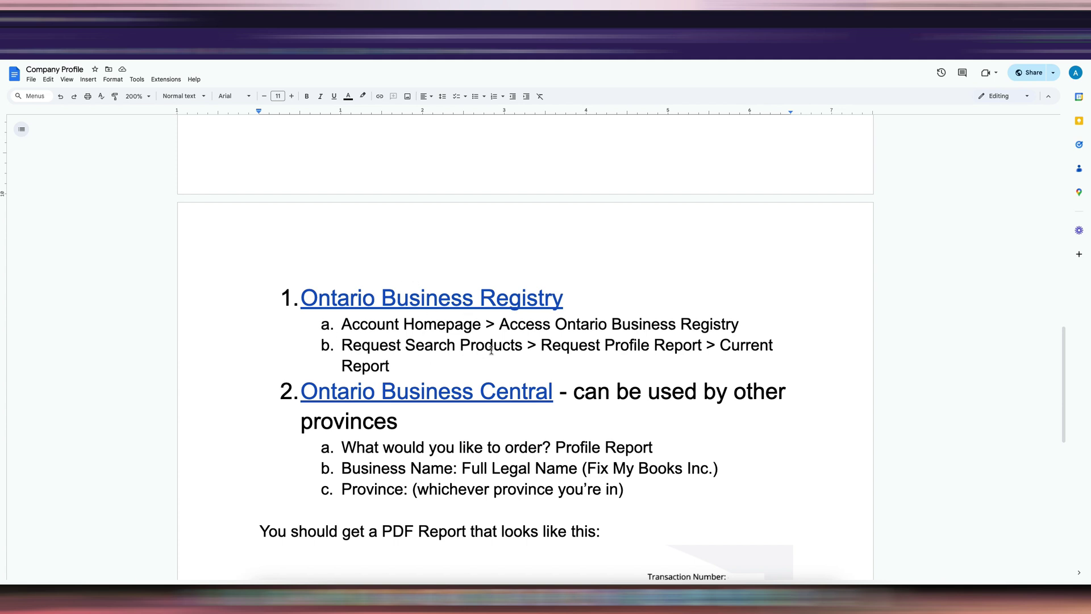
left_click(492, 301)
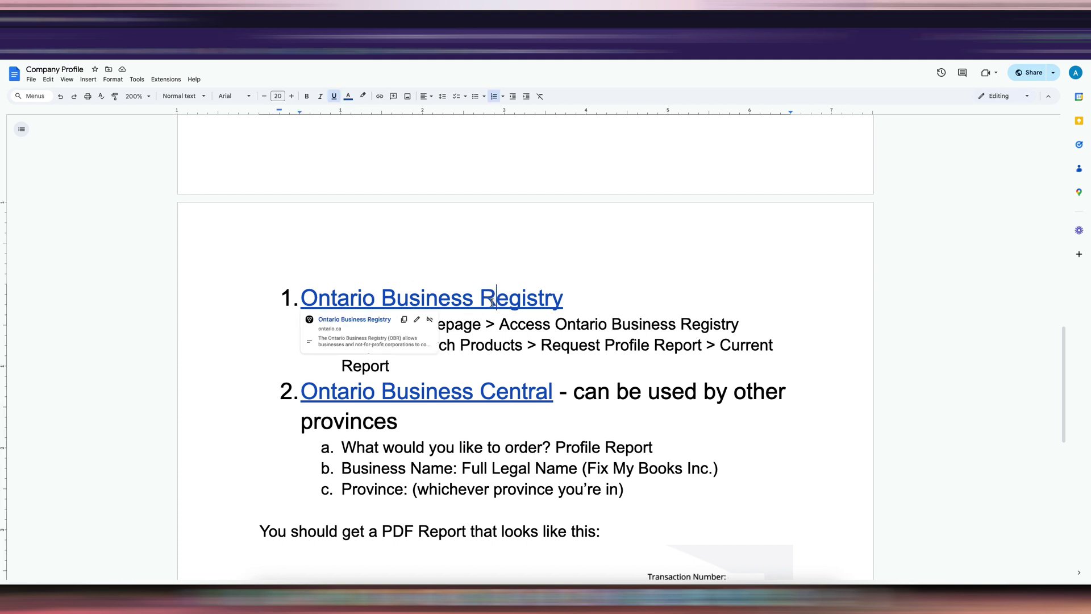
left_click(339, 320)
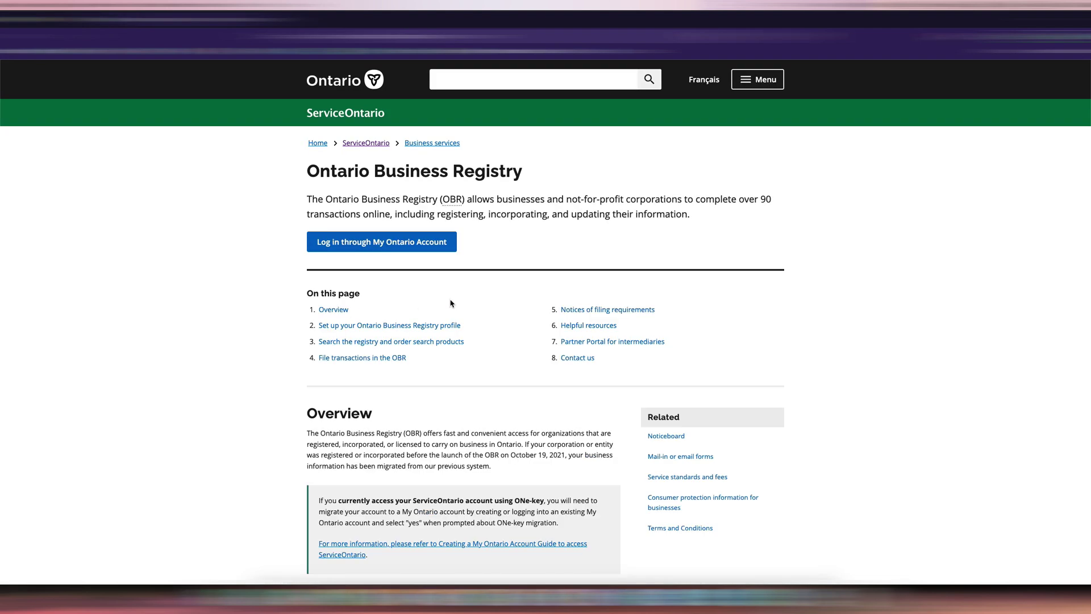
Sign in with My Ontario Account and go to the business account homepage.
left_click(388, 250)
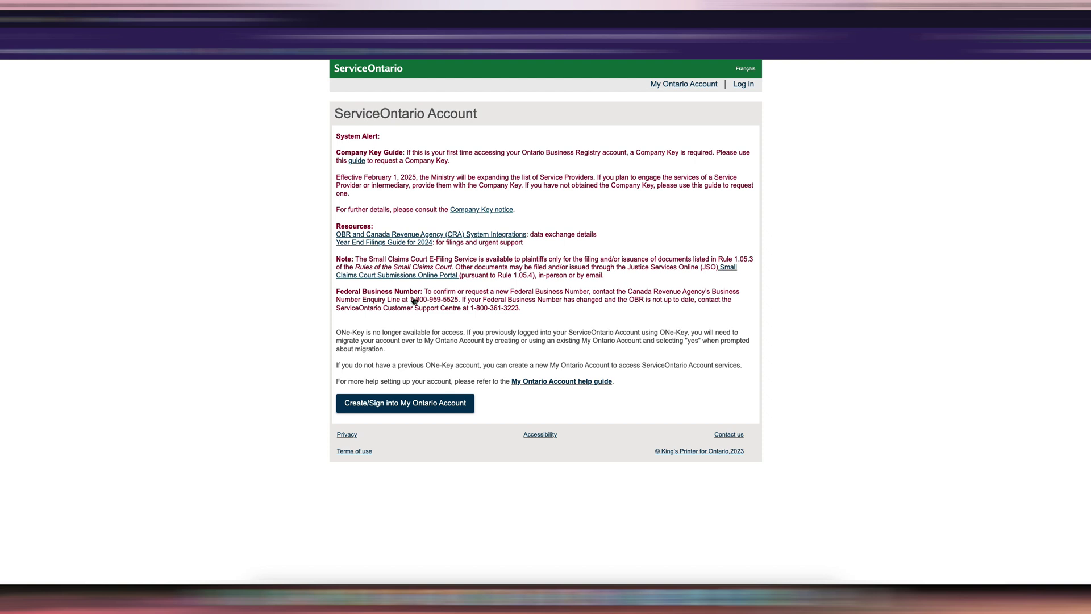
left_click(438, 404)
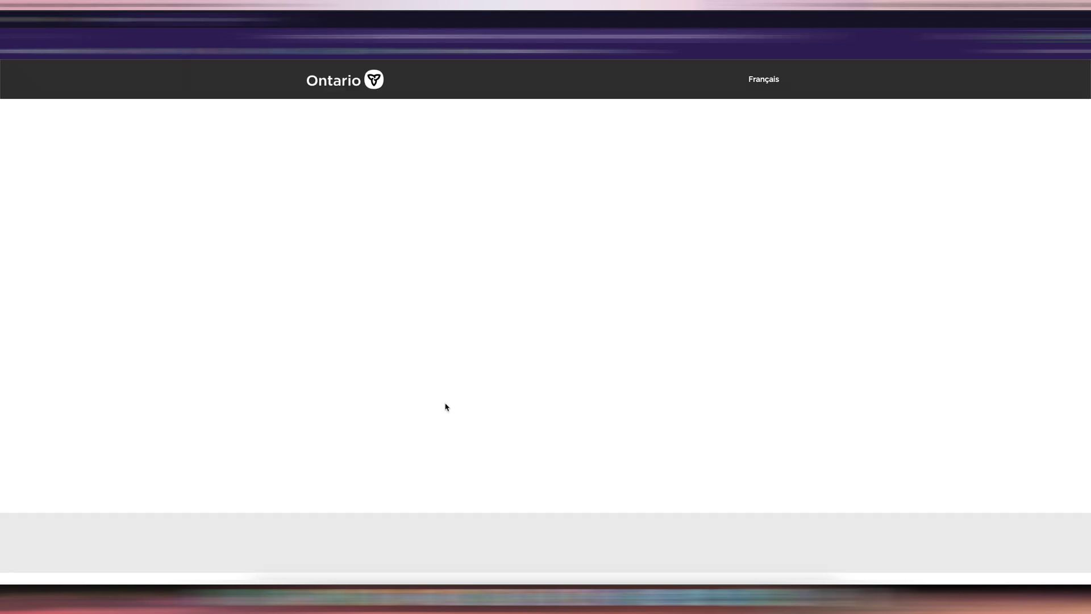
left_click(593, 327)
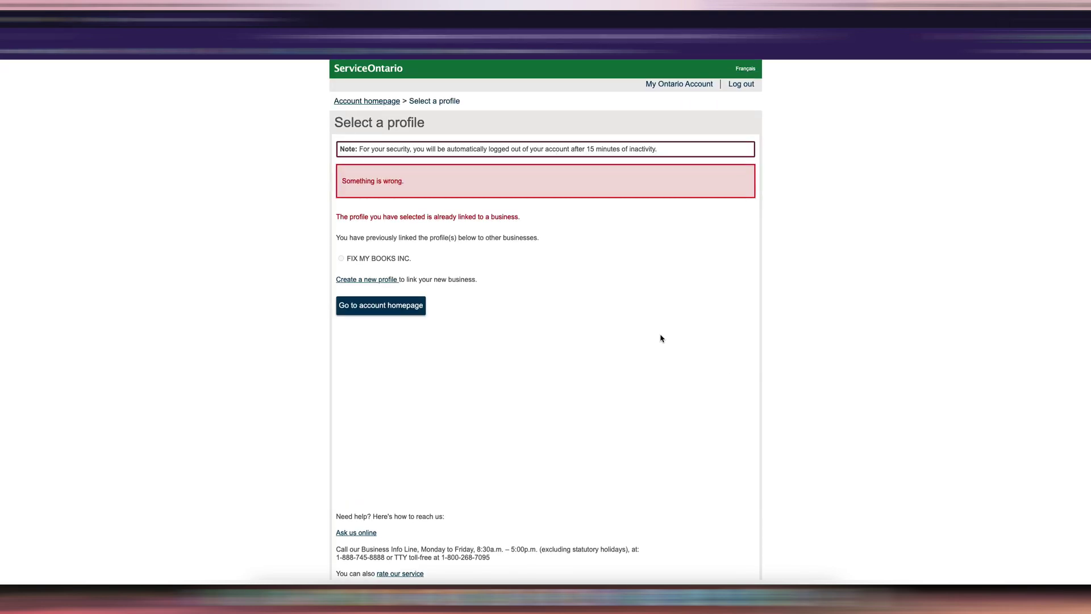
left_click(404, 310)
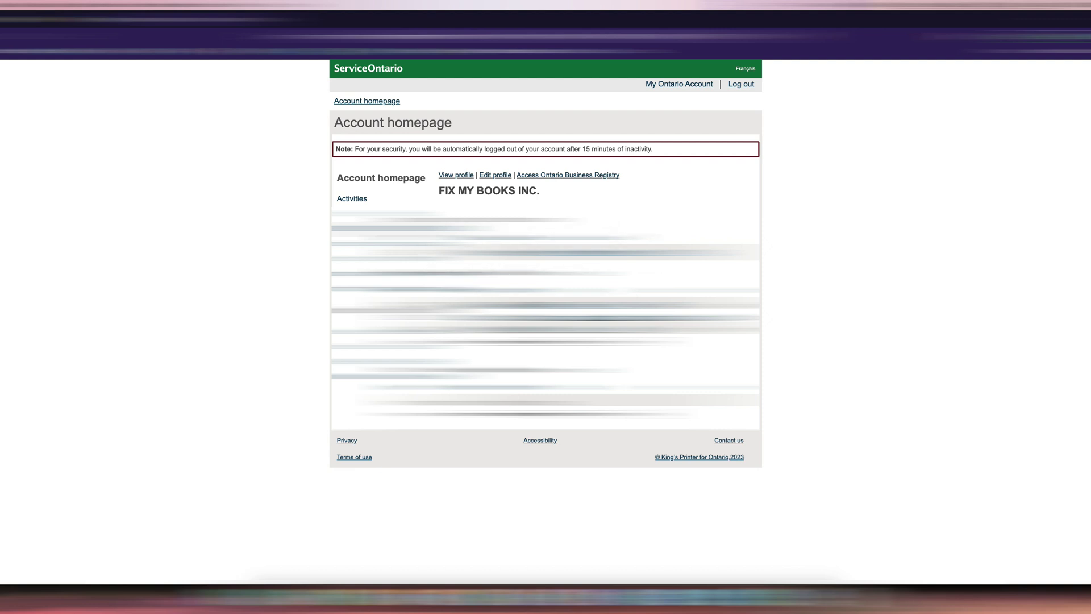
Open Request Search Products > Request Profile Report and select Current Report.
left_click(578, 178)
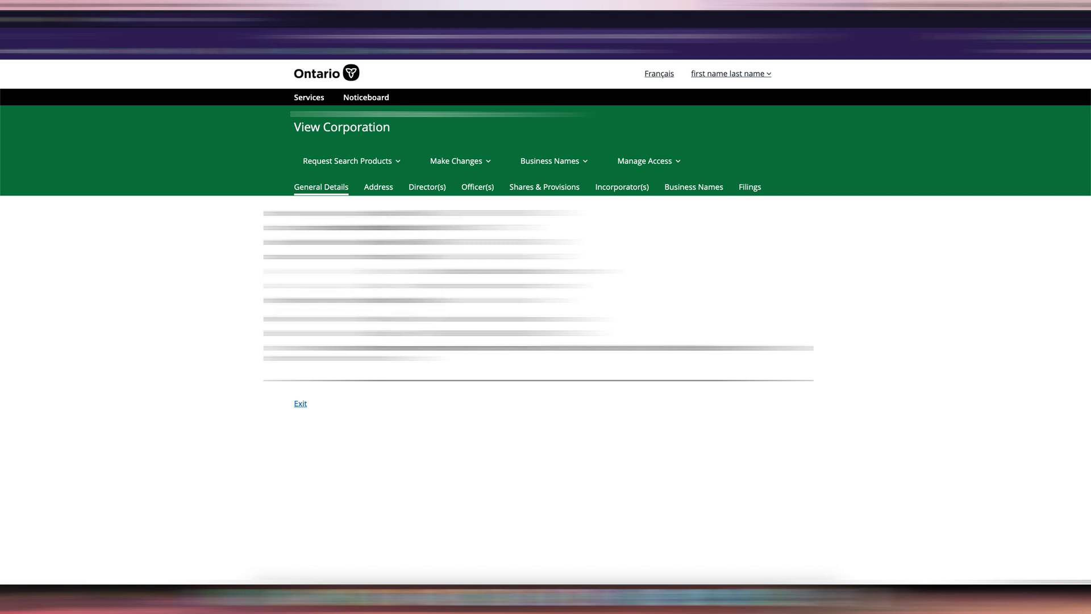
left_click(398, 163)
left_click(400, 181)
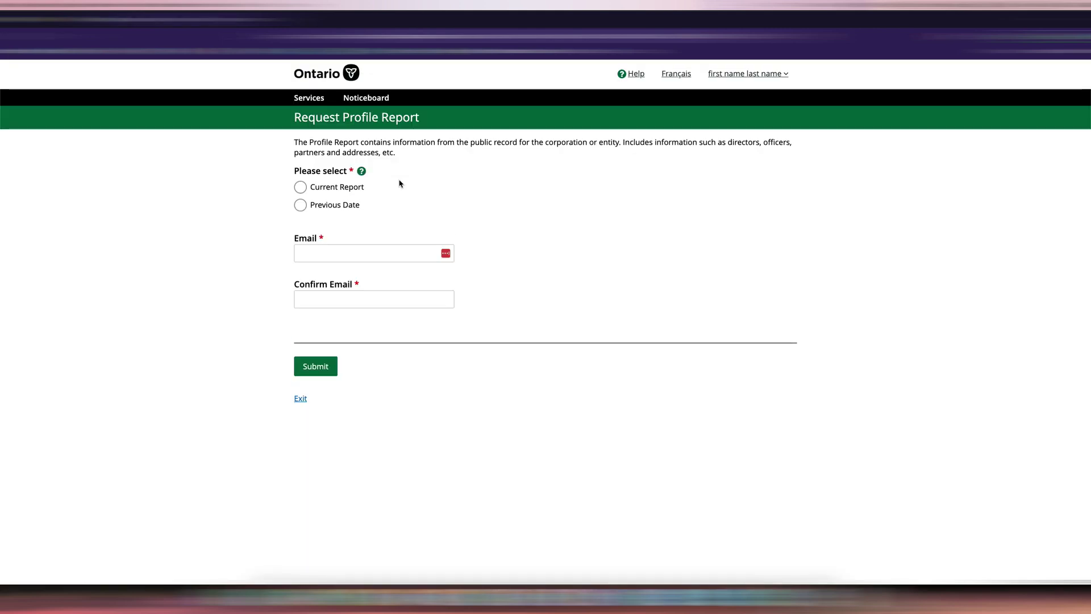
left_click(361, 187)
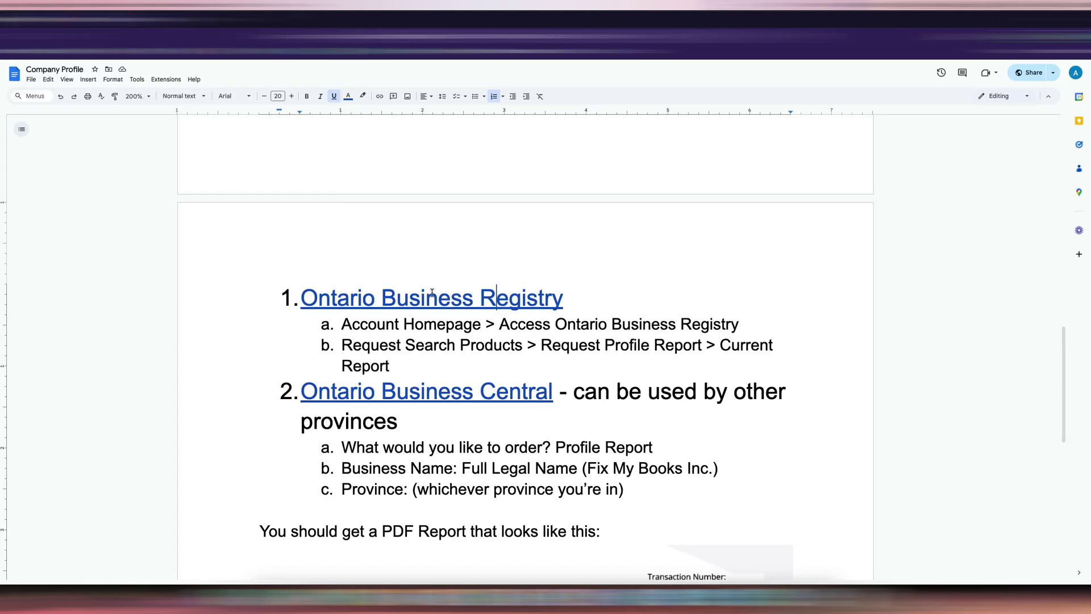
left_click(653, 409)
Open the doc's Ontario Business Central link and scroll to the Corporate Search Order Form.
left_click(526, 395)
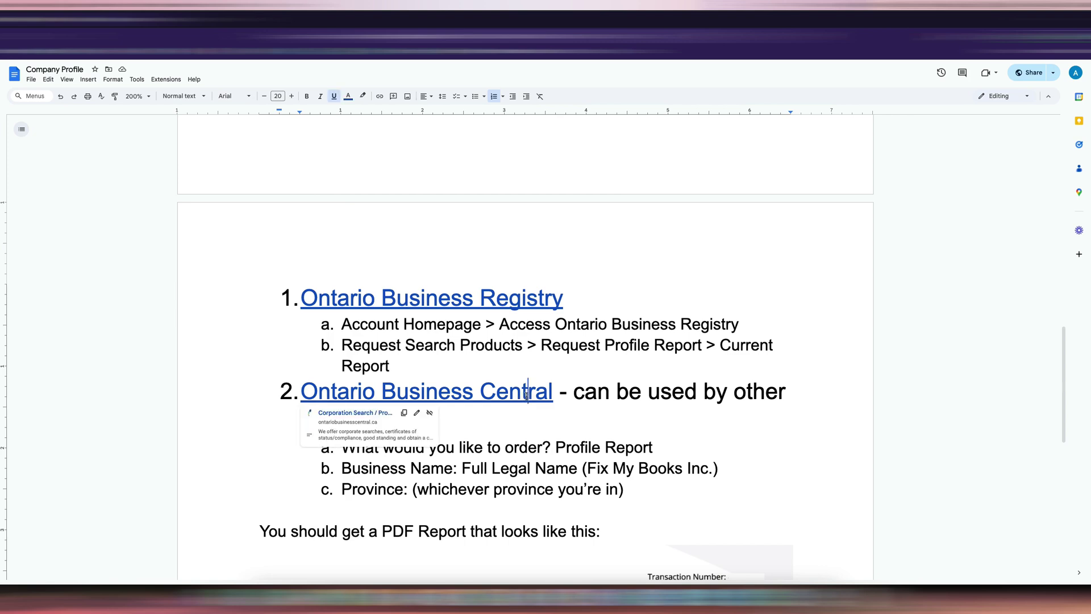
left_click(355, 413)
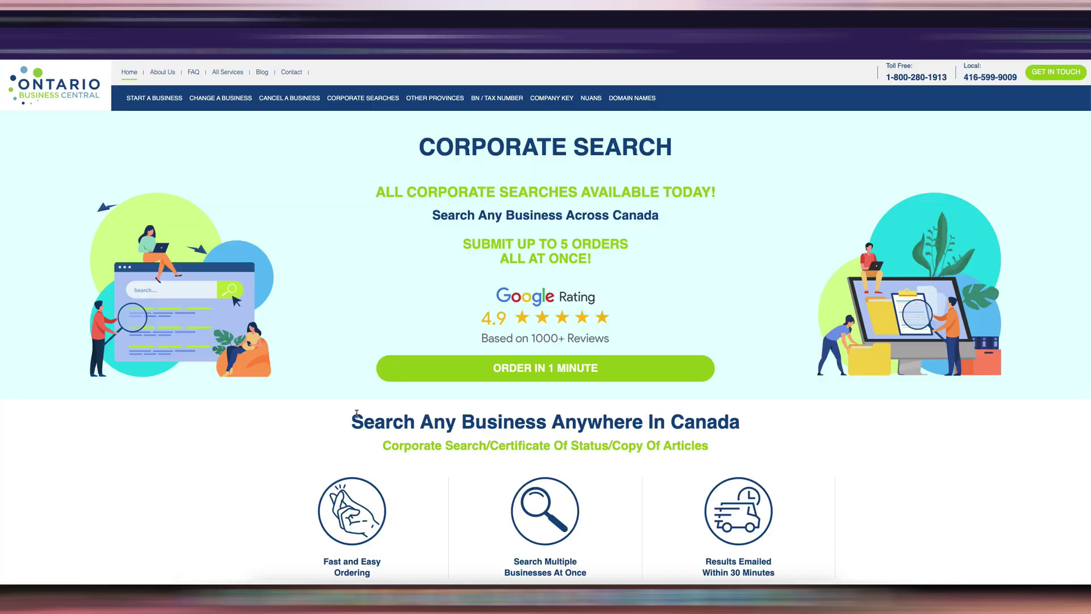
scroll(694, 232, "down", 4)
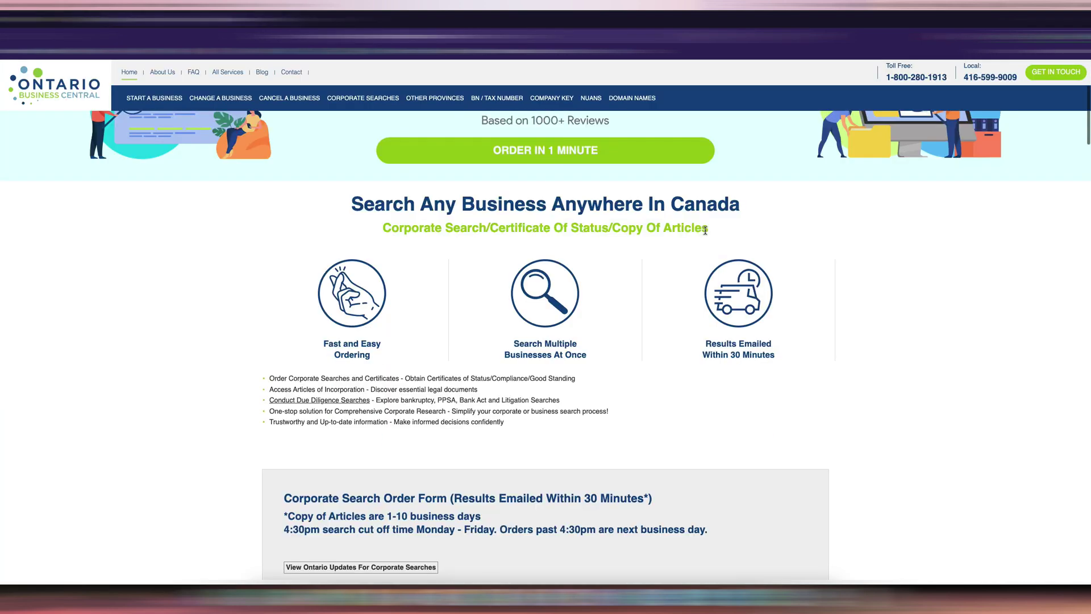
scroll(451, 186, "up", 4)
scroll(566, 169, "down", 10)
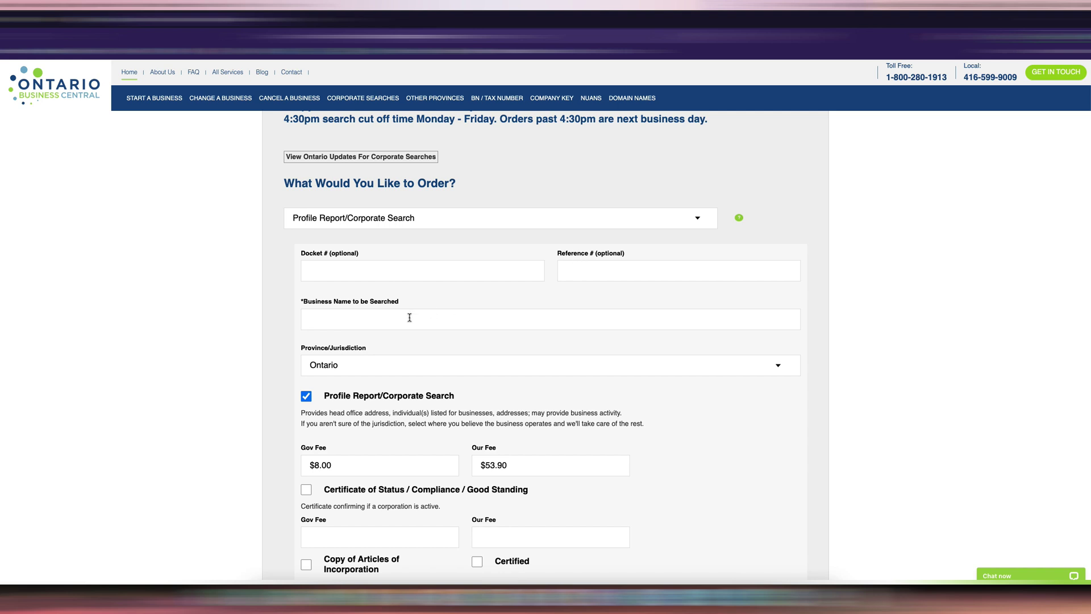
Enter 'Fix My Books Inc.' as the business name and set the province to British Columbia.
left_click(384, 319)
type("Fix My Books Inc.")
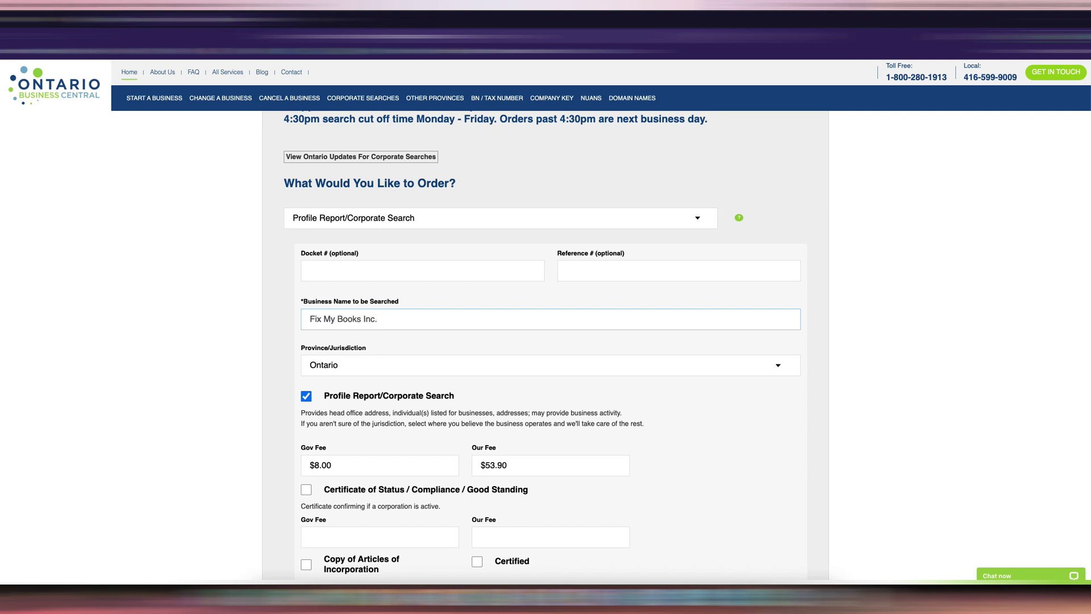
left_click(456, 374)
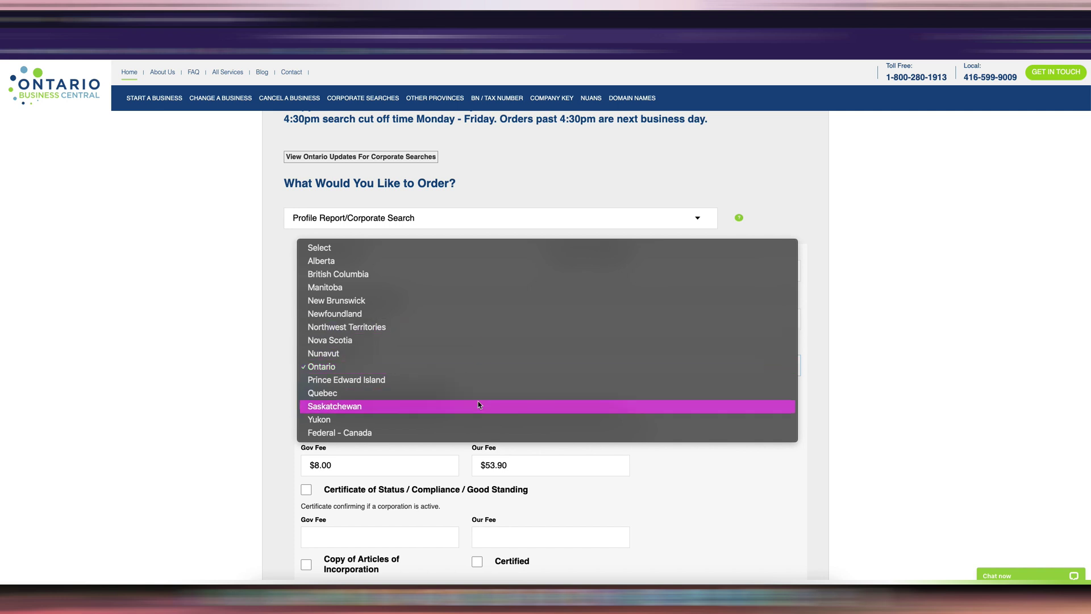
left_click(500, 394)
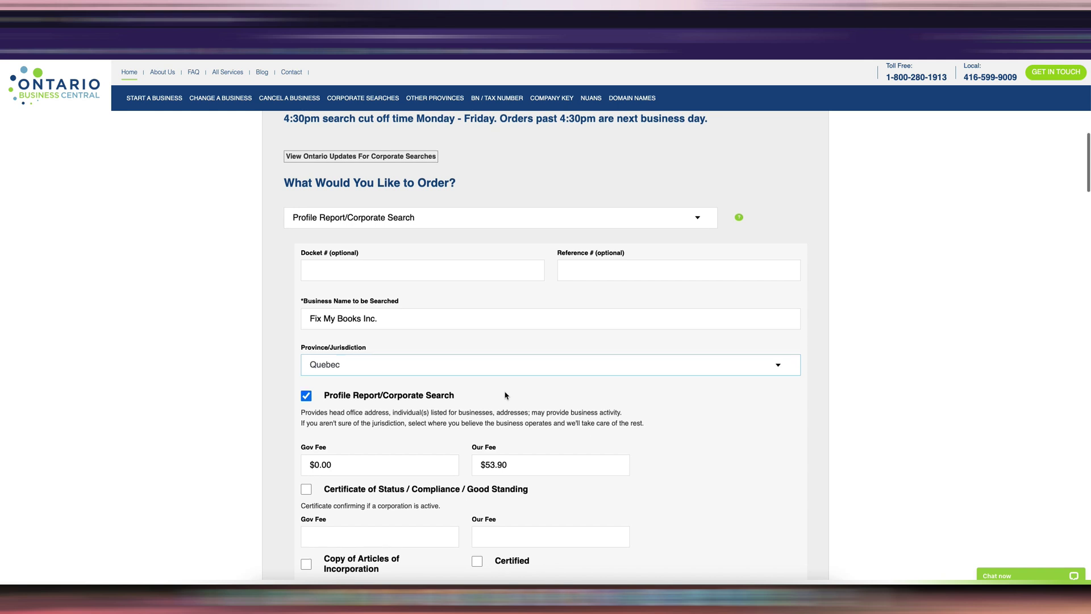
scroll(505, 395, "down", 3)
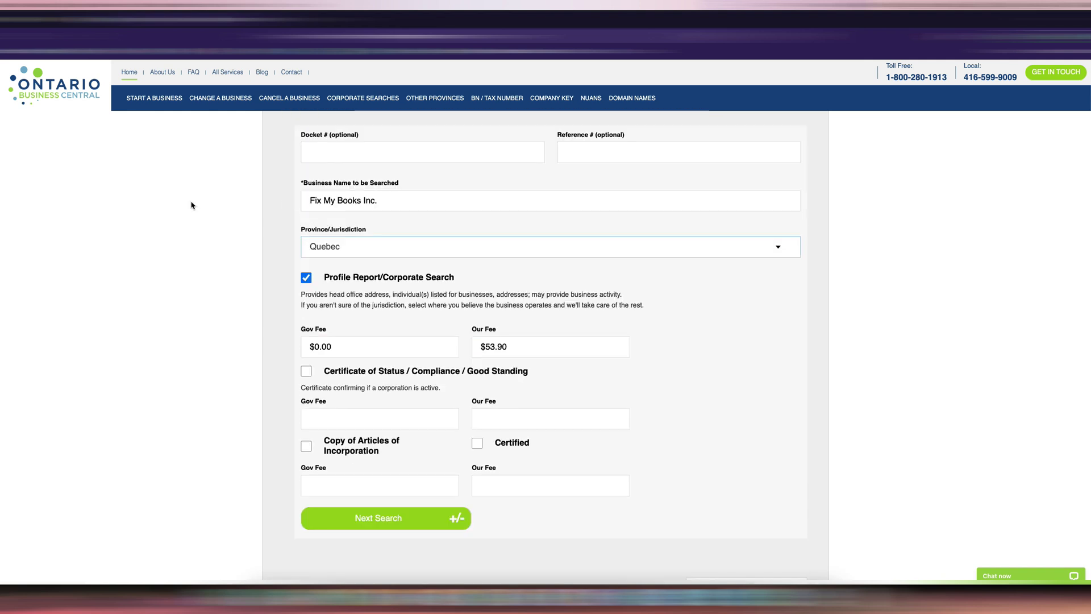
left_click(486, 249)
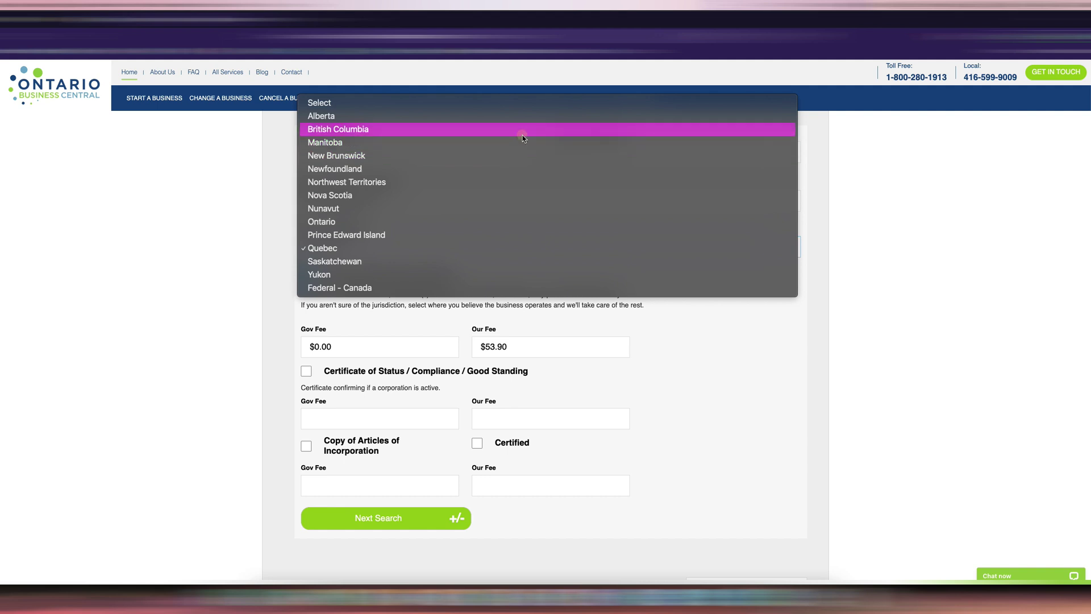
left_click(522, 130)
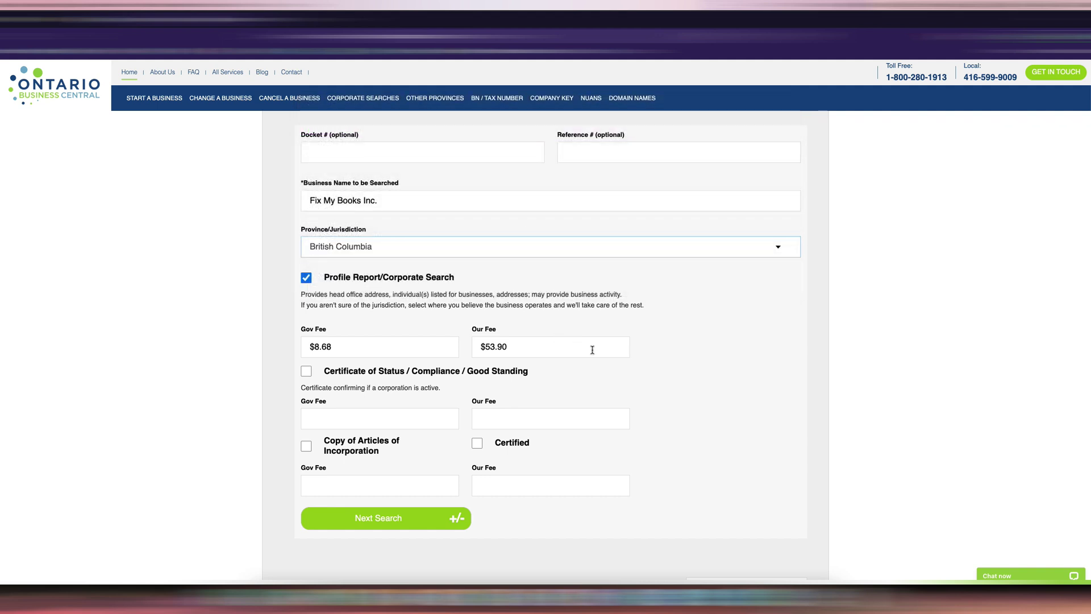
left_click(477, 246)
left_click(149, 272)
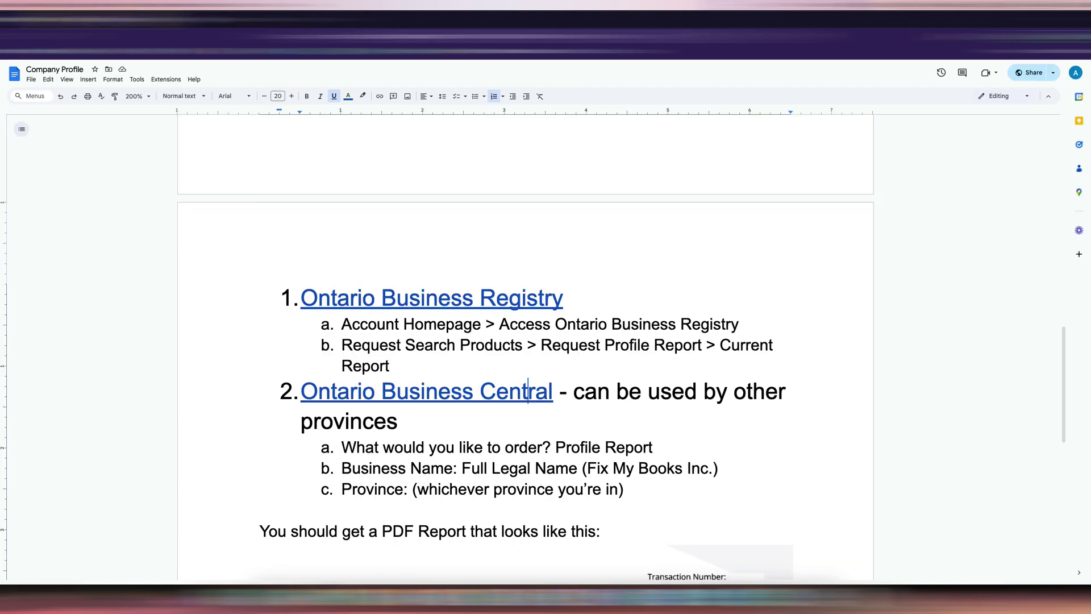
scroll(728, 280, "down", 5)
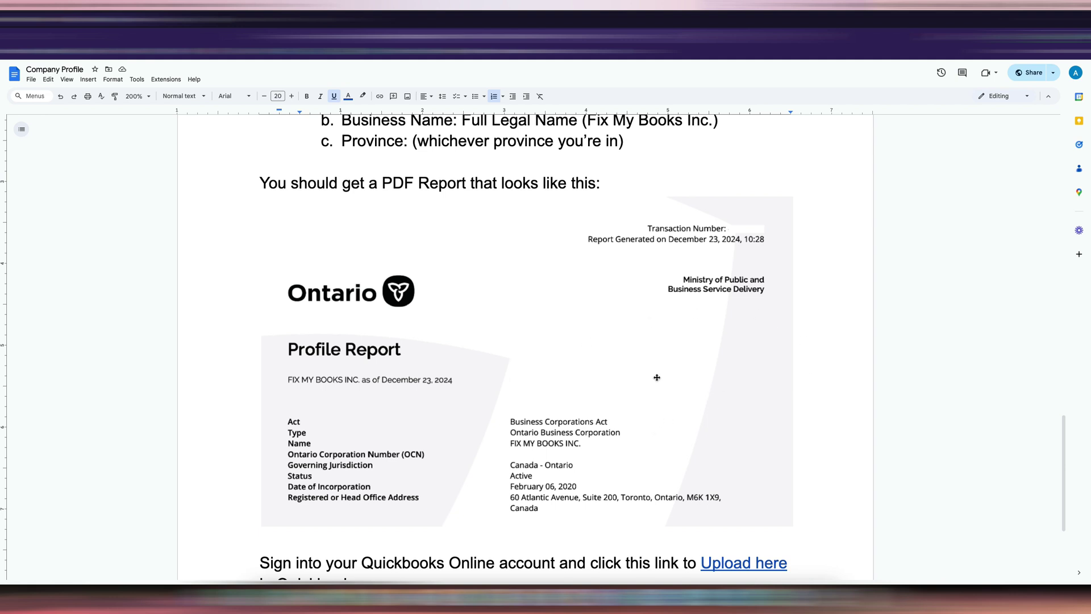
Scroll past the sample Profile Report to the QuickBooks 'Upload here' instruction.
scroll(477, 393, "down", 2)
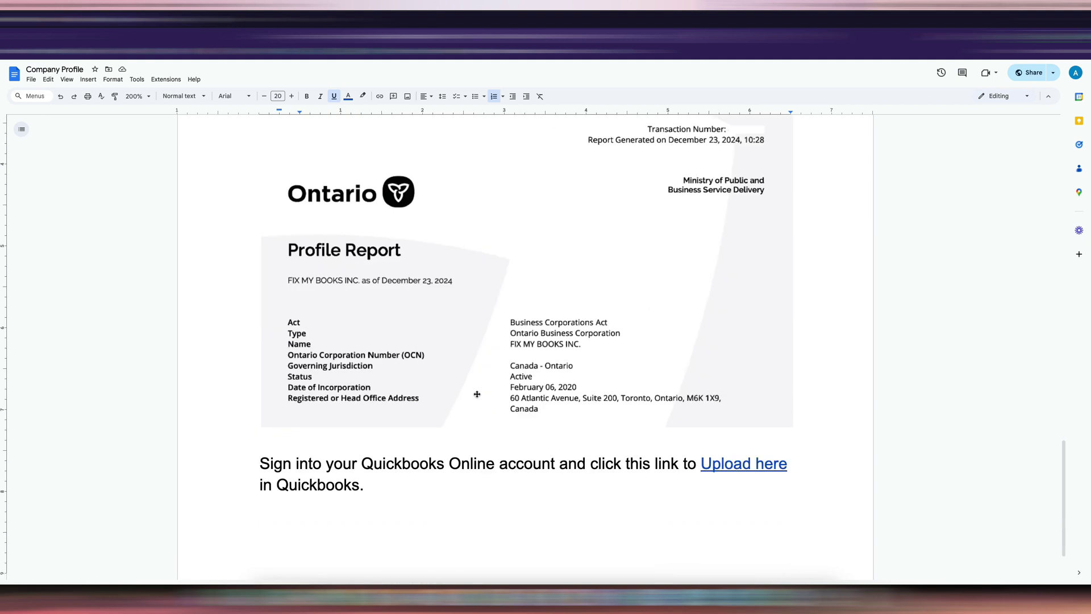
left_click(608, 478)
scroll(608, 491, "up", 6)
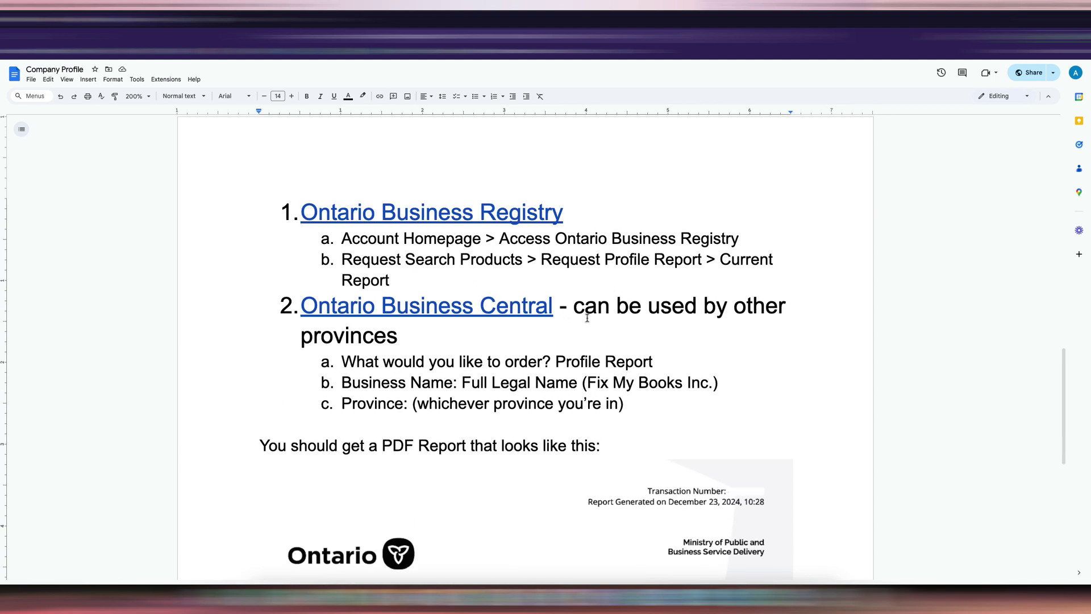
left_click(594, 199)
left_click(618, 333)
key("ctrl+Home")
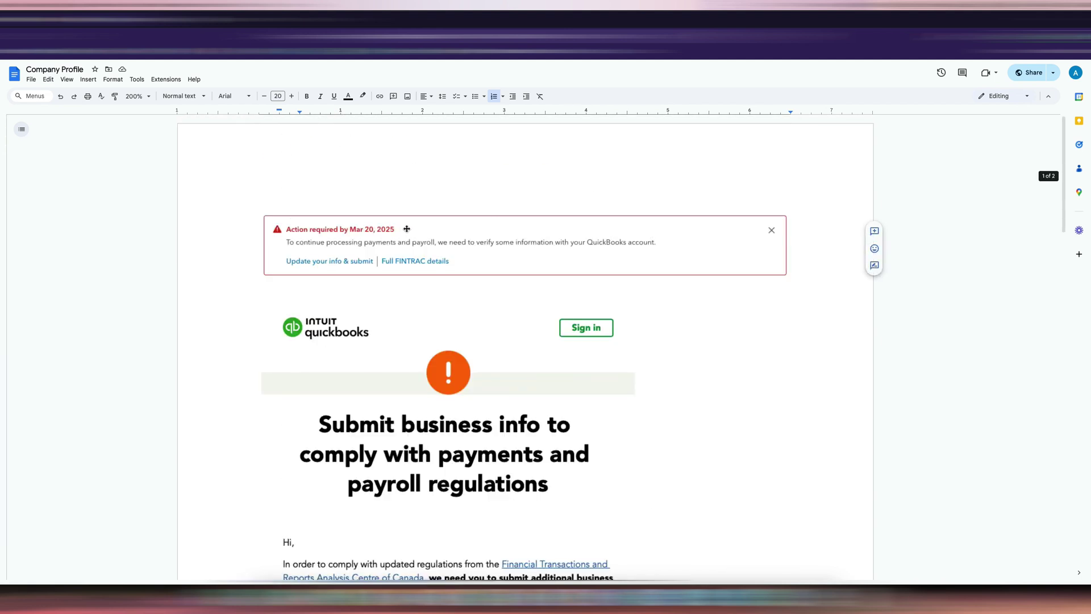